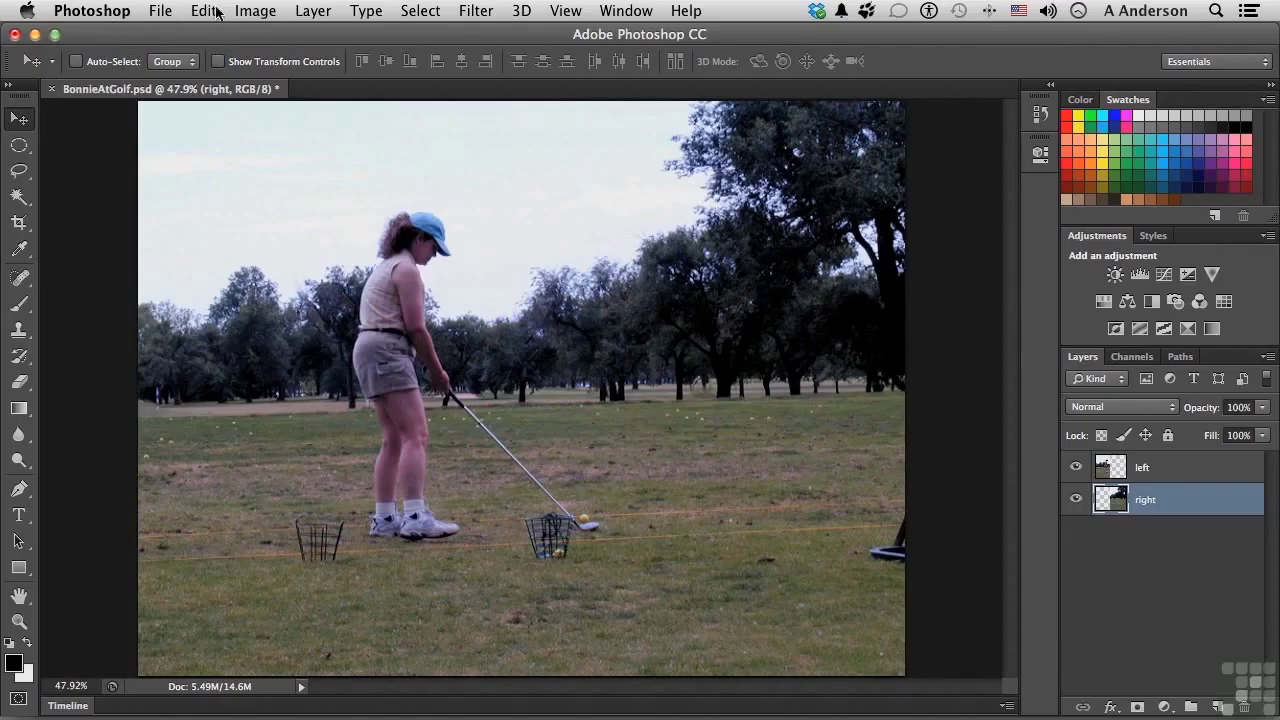
Try the lighter and darkest interface color themes in the Interface preferences, then restore the second-darkest gray theme.
left_click(88, 7)
mouse_move(110, 73)
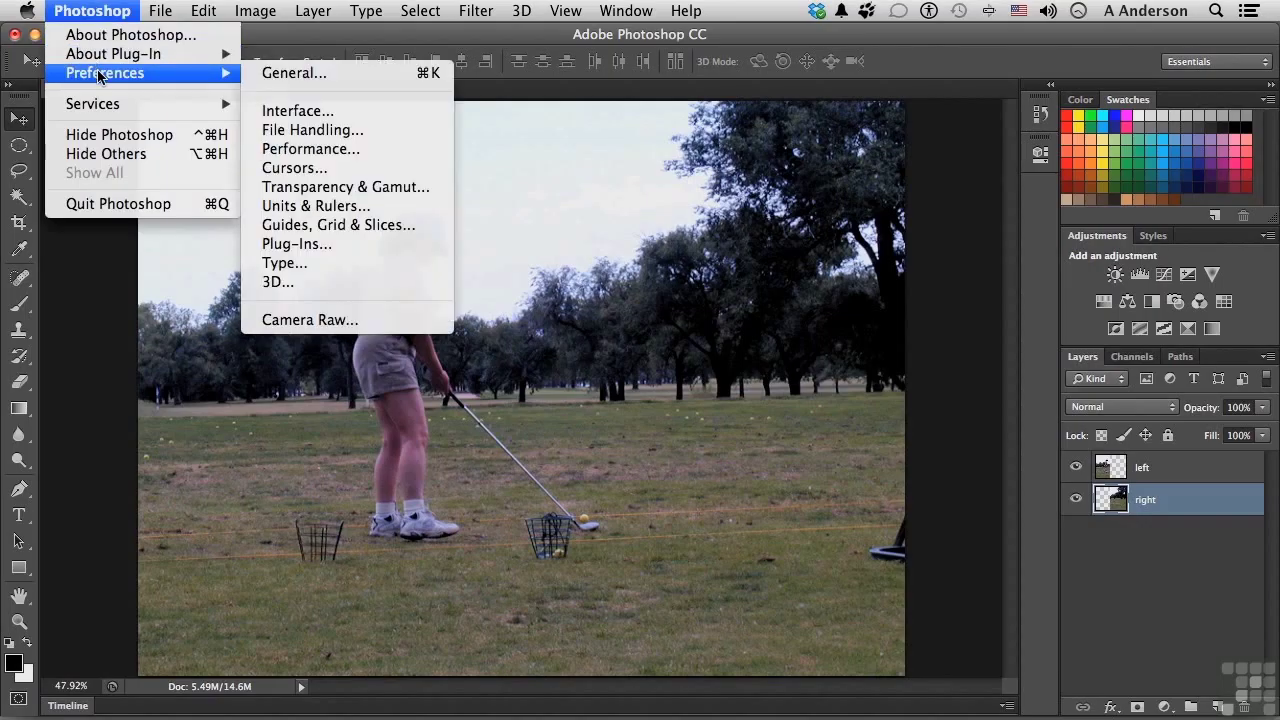
left_click(334, 114)
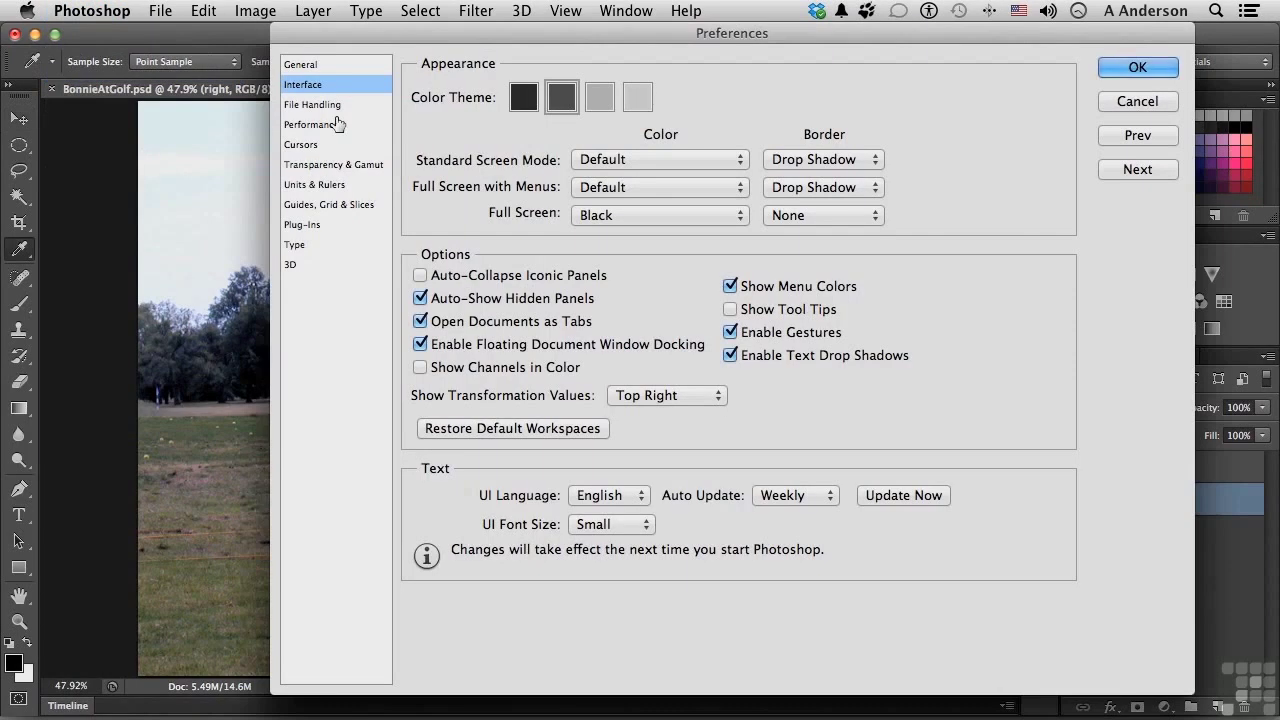
left_click(524, 100)
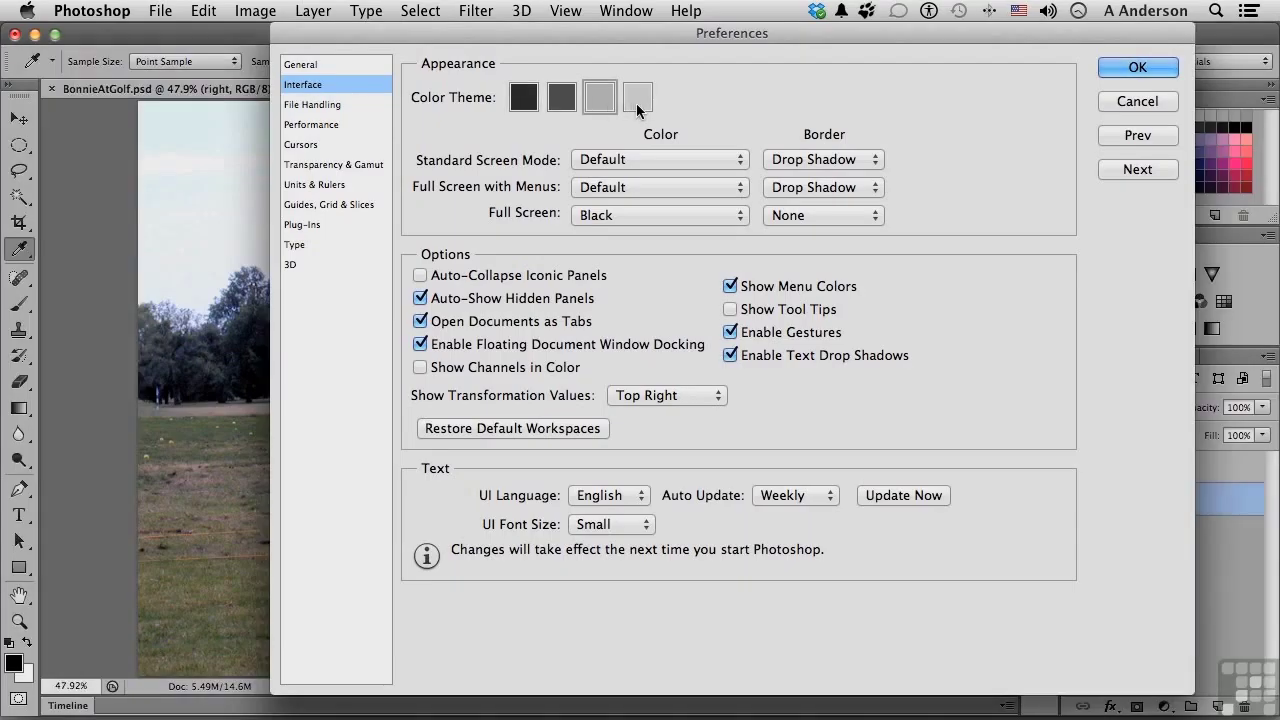
left_click(636, 103)
left_click(528, 102)
left_click(563, 103)
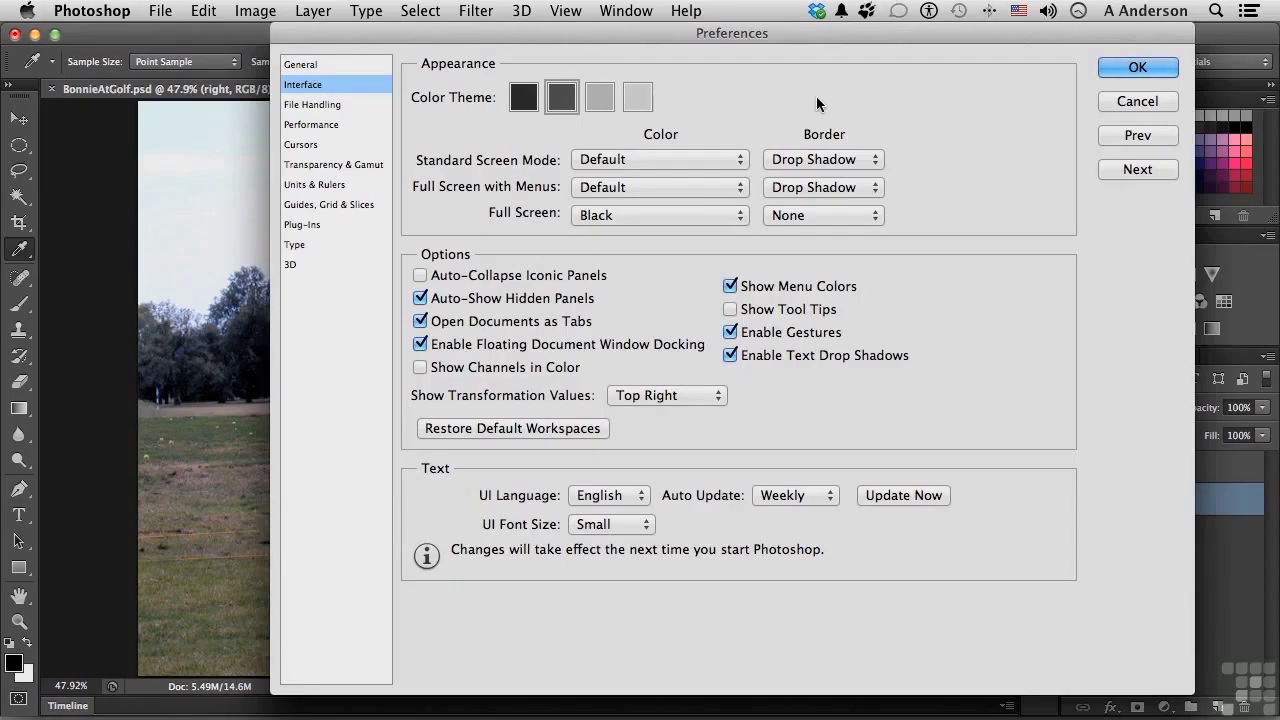
left_click(1137, 67)
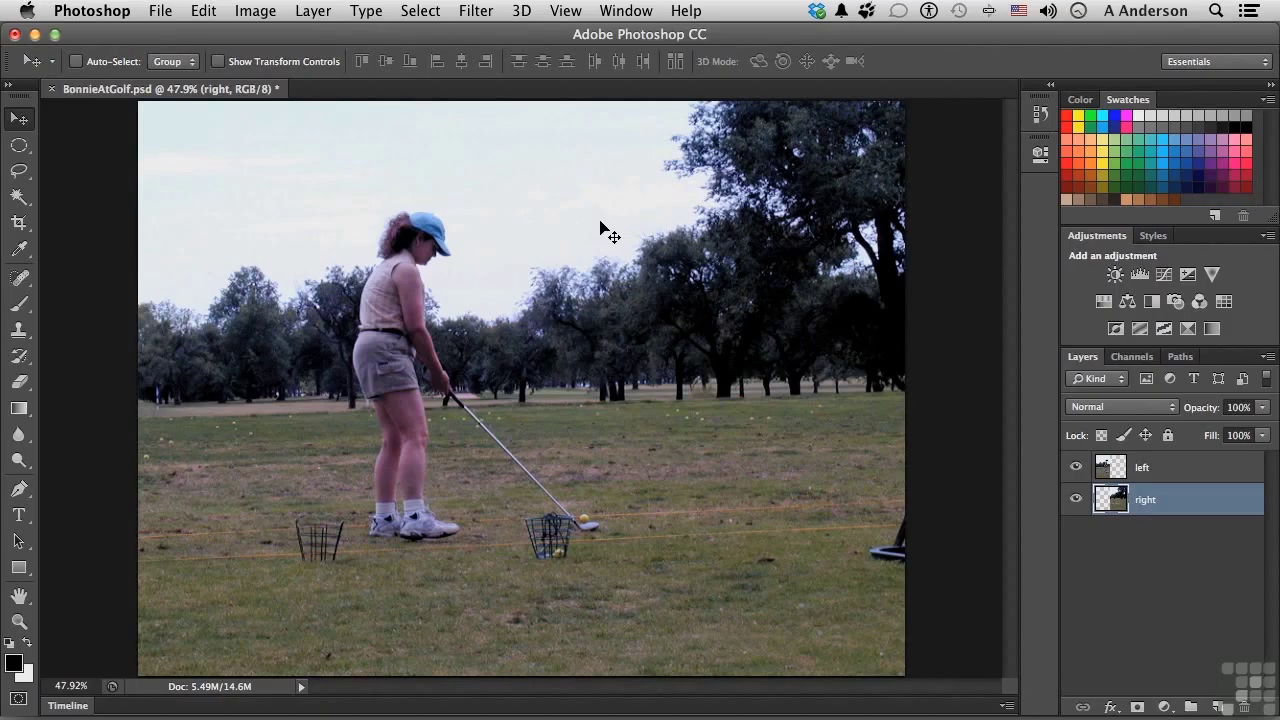
left_click(243, 11)
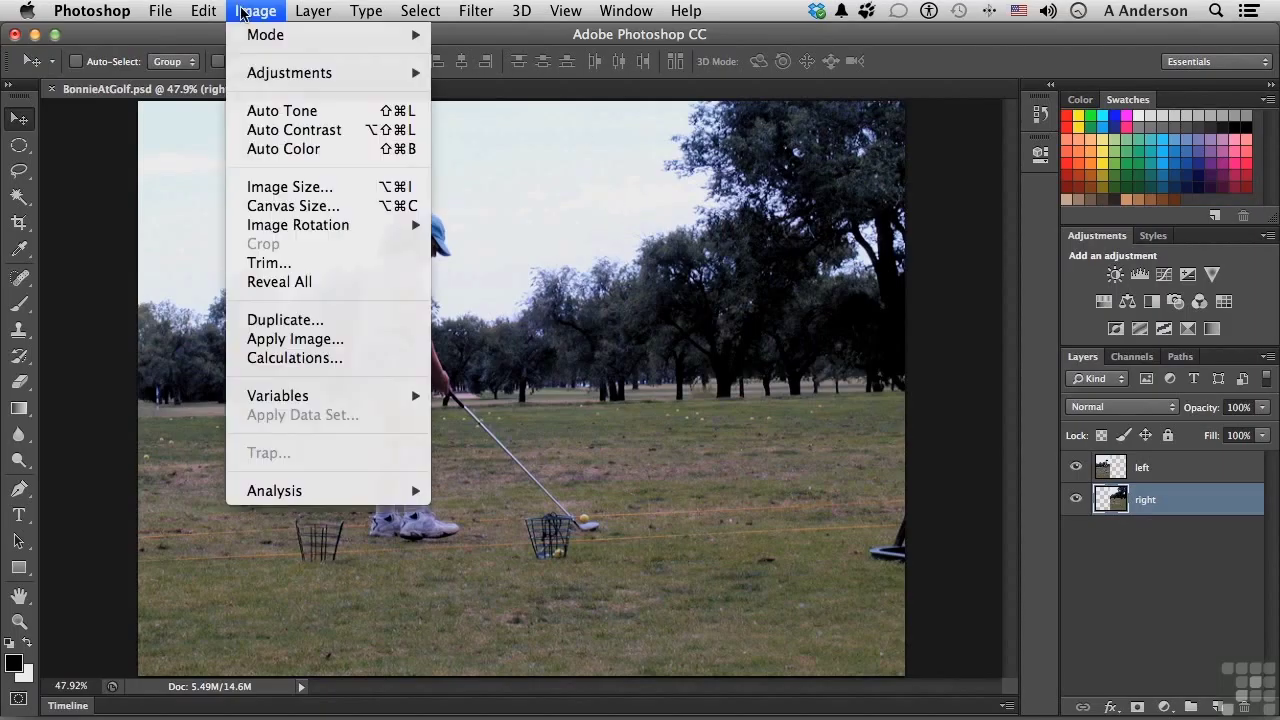
mouse_move(276, 72)
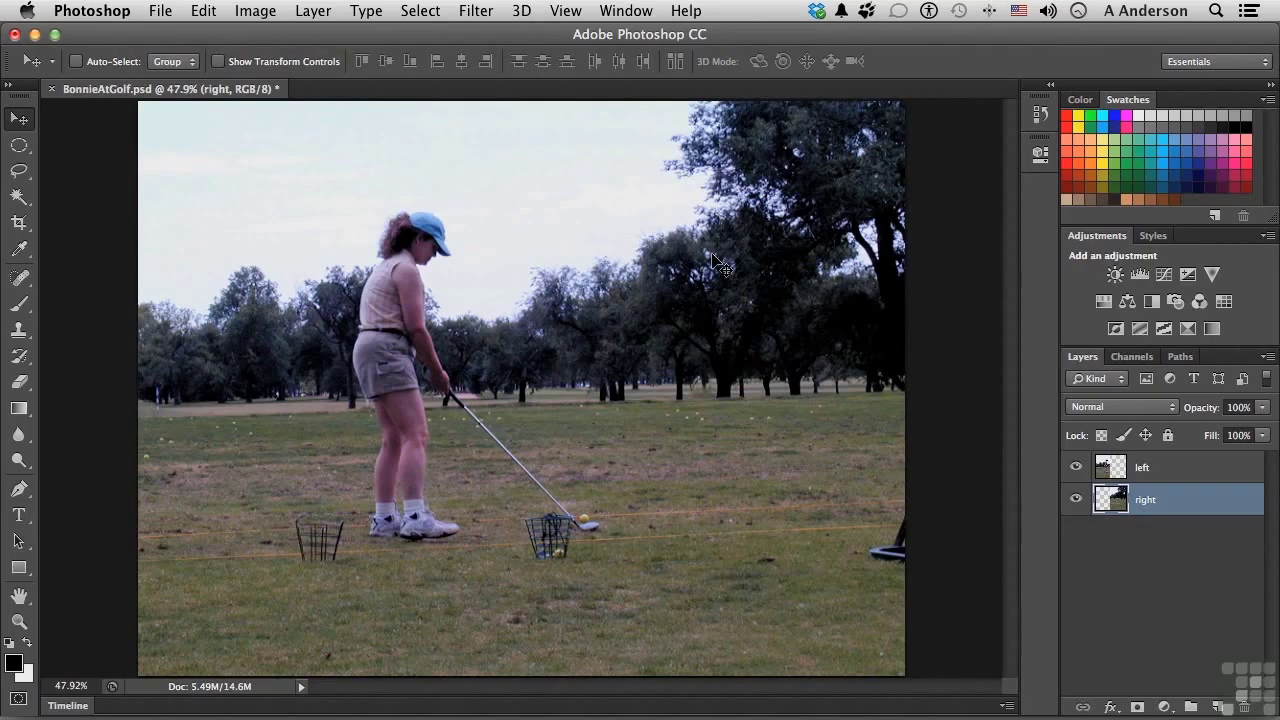
Hide and show the left and right layers in turn to check which half of the photo each holds.
left_click(1076, 467)
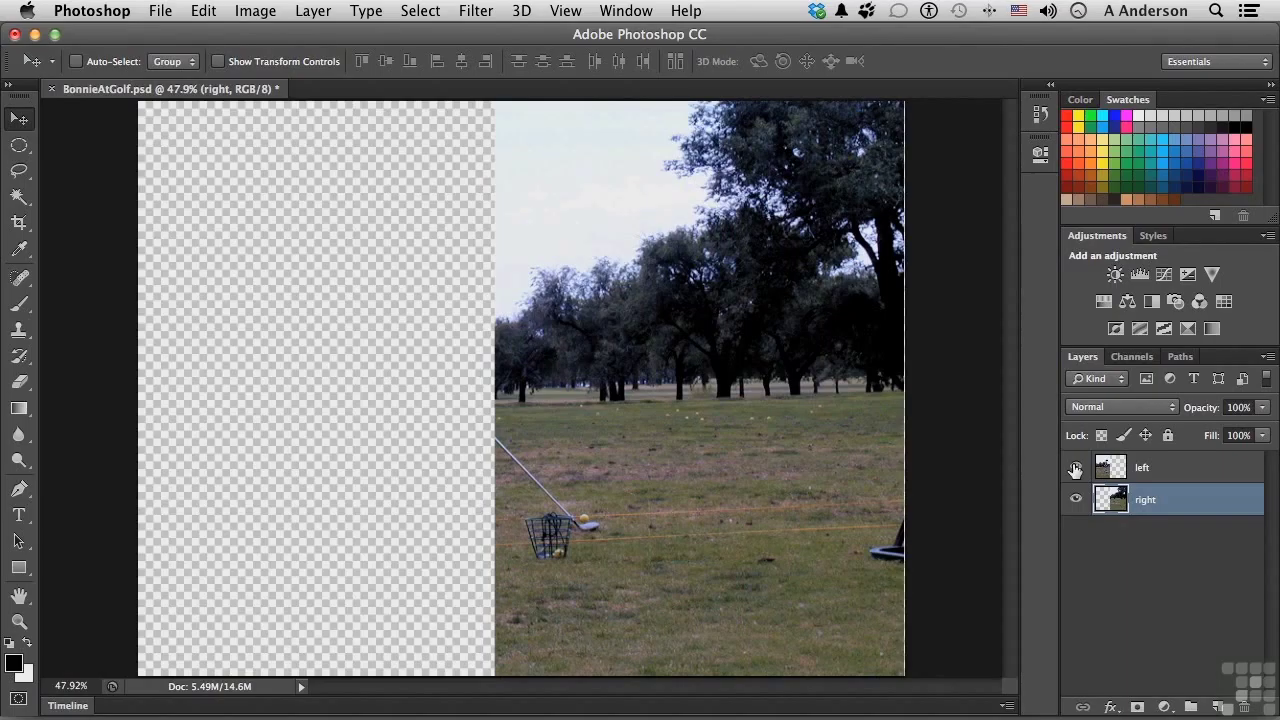
left_click(1076, 467)
left_click(1076, 500)
left_click(1076, 500)
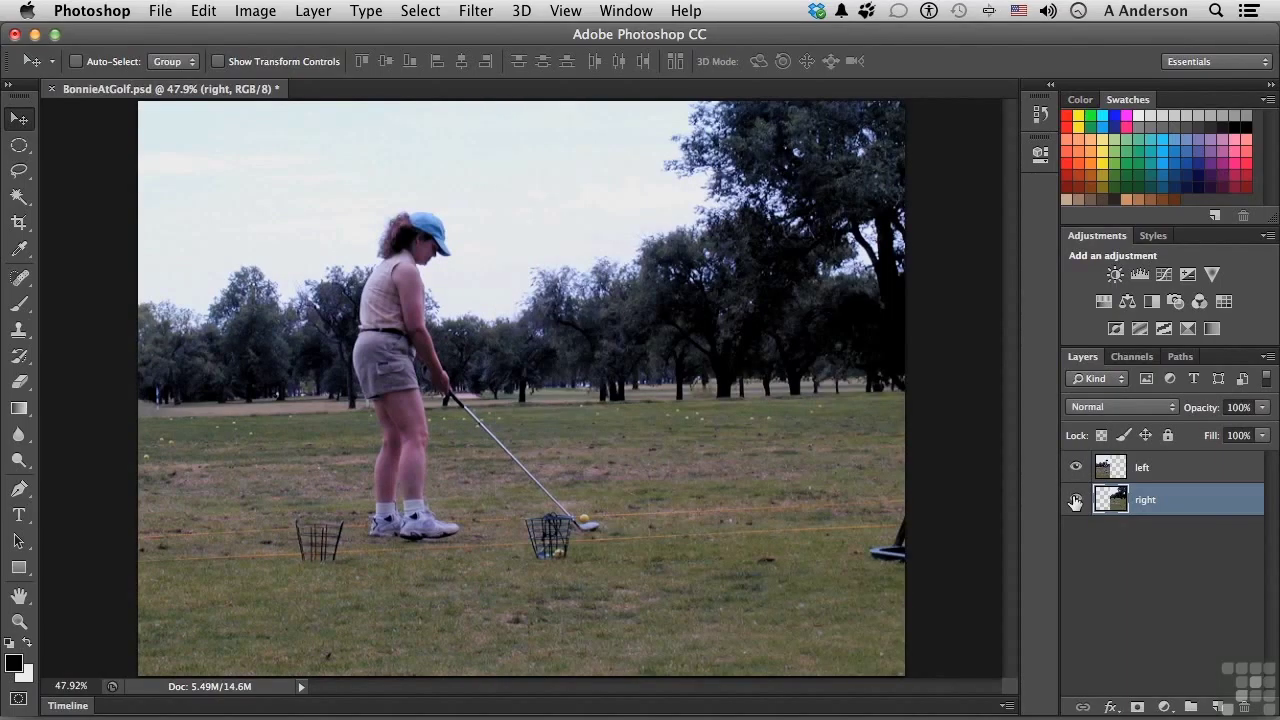
Add a Color Balance adjustment layer directly above the right layer, keeping Midtones as its tone range.
left_click(1164, 708)
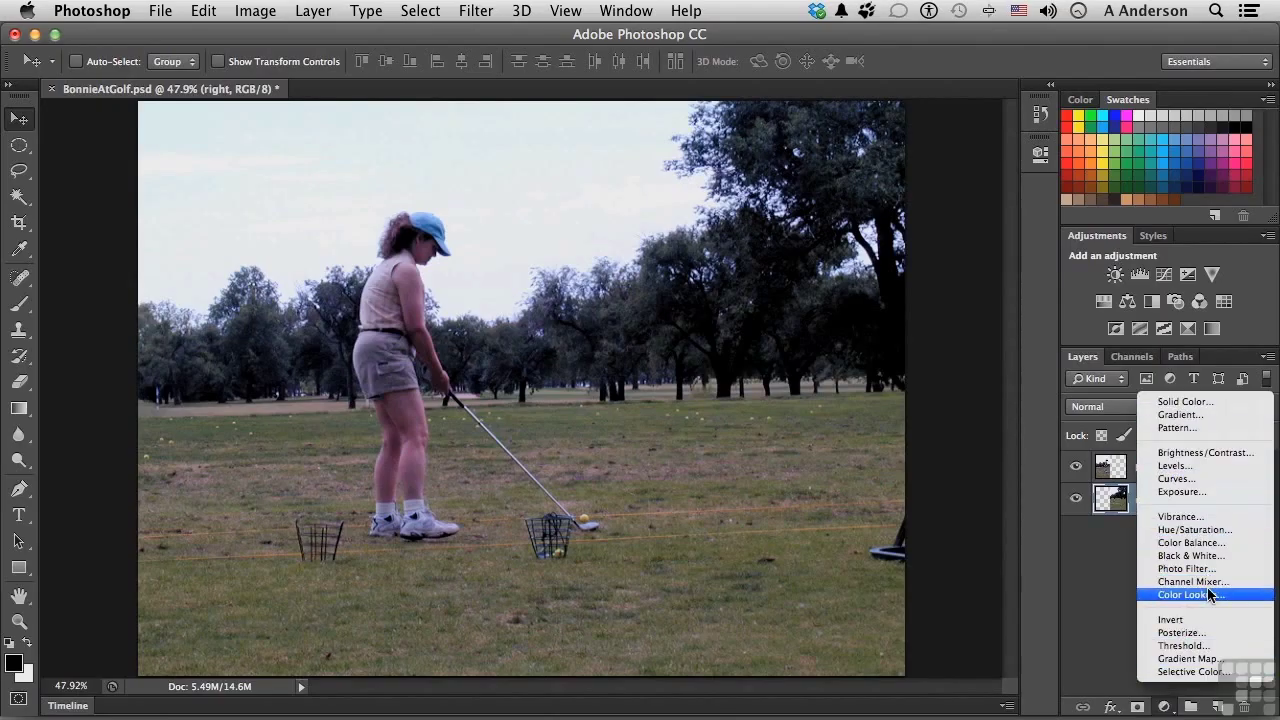
left_click(1093, 590)
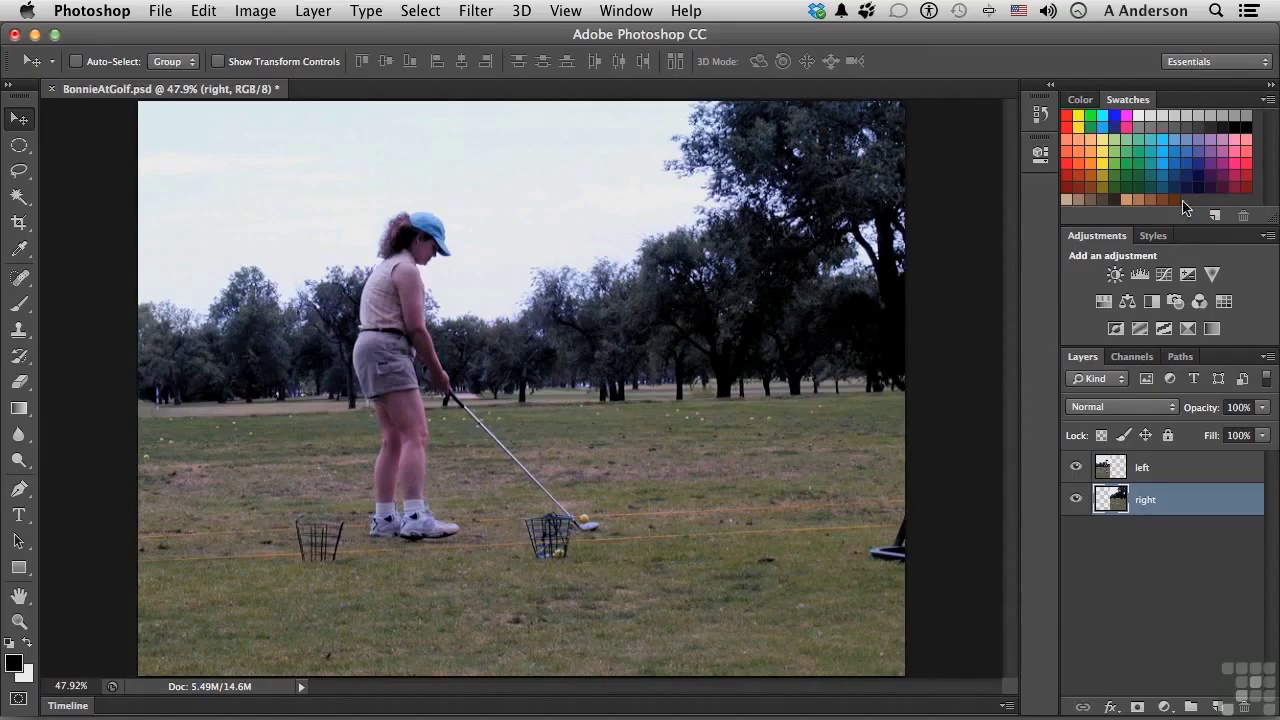
left_click(1127, 302)
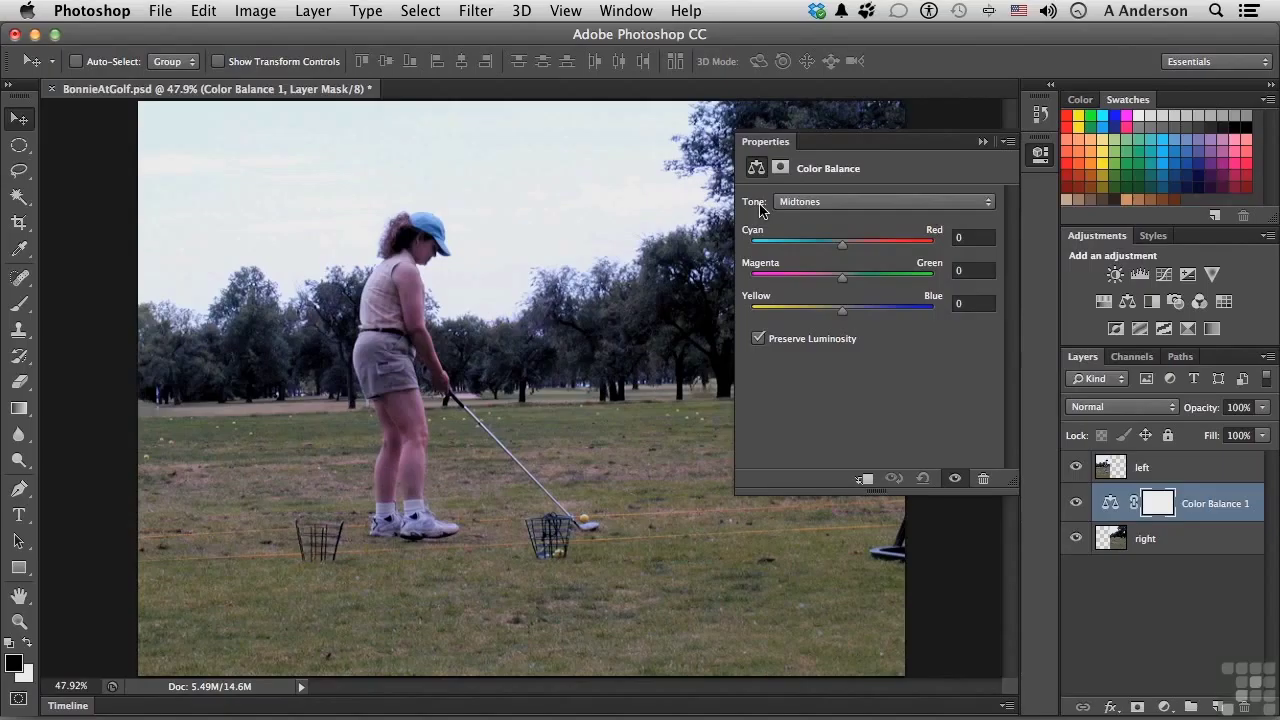
left_click(831, 202)
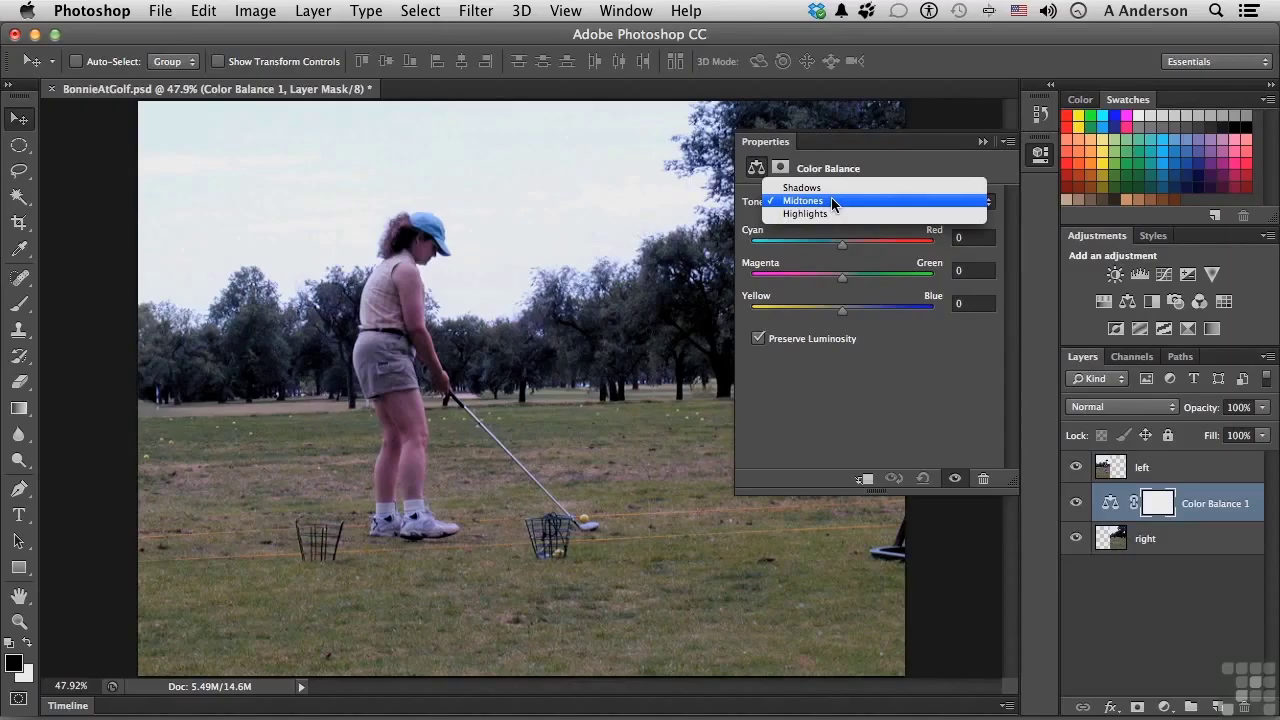
left_click(868, 374)
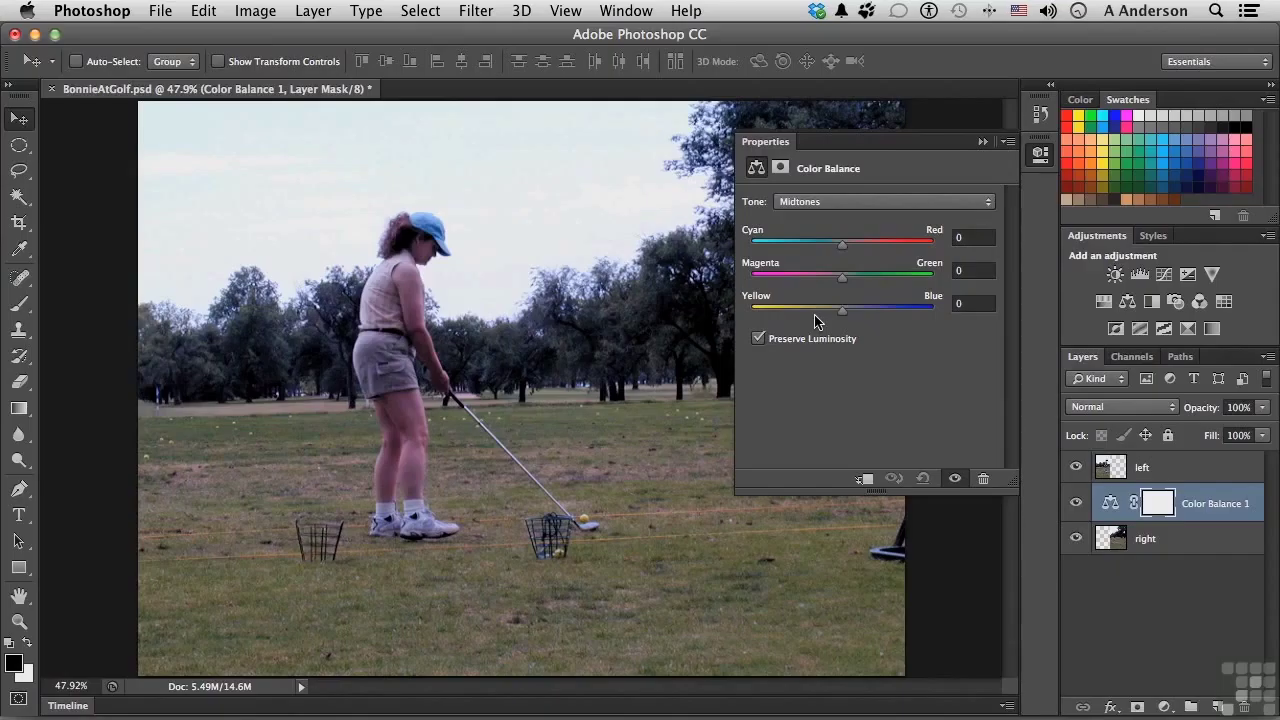
Shift the midtones toward yellow by setting the Yellow–Blue balance to -19.
left_click(972, 304)
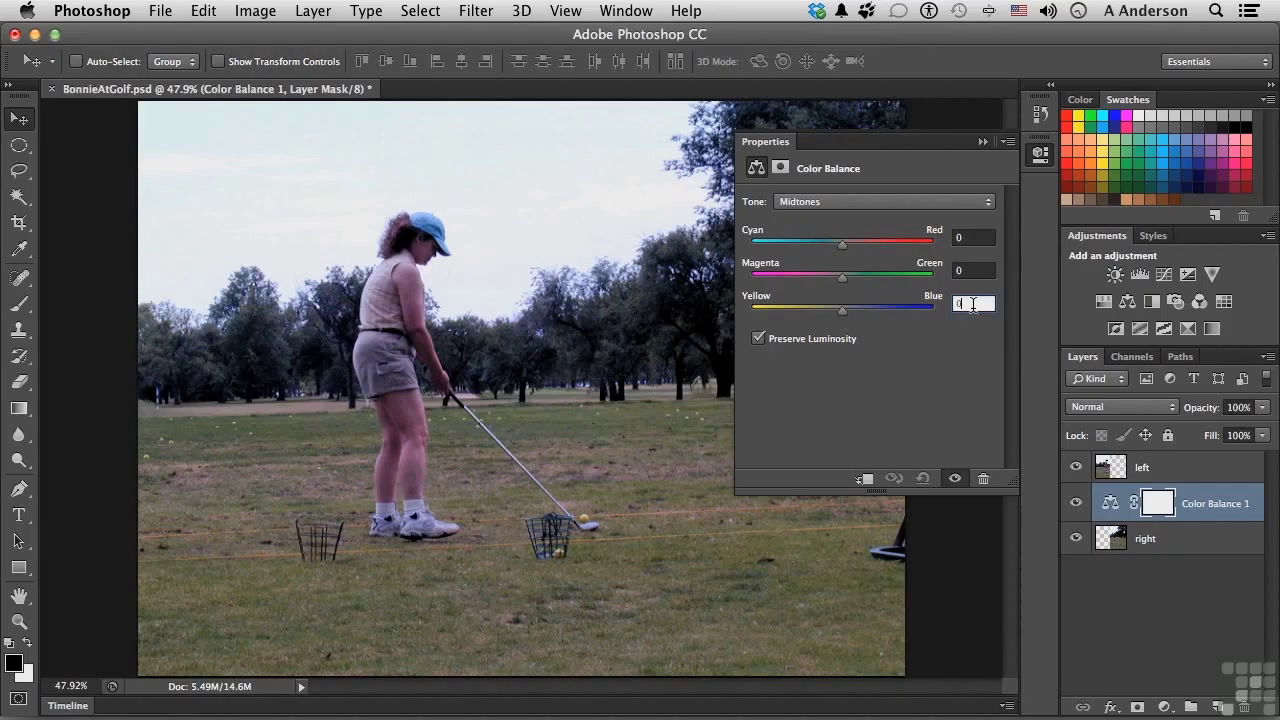
key("Up")
key("Up")
type("-5")
key("Return")
key("Down")
key("Down")
key("Down")
key("Down")
Shift the midtones toward green by setting the Magenta–Green balance to +19.
left_click(978, 270)
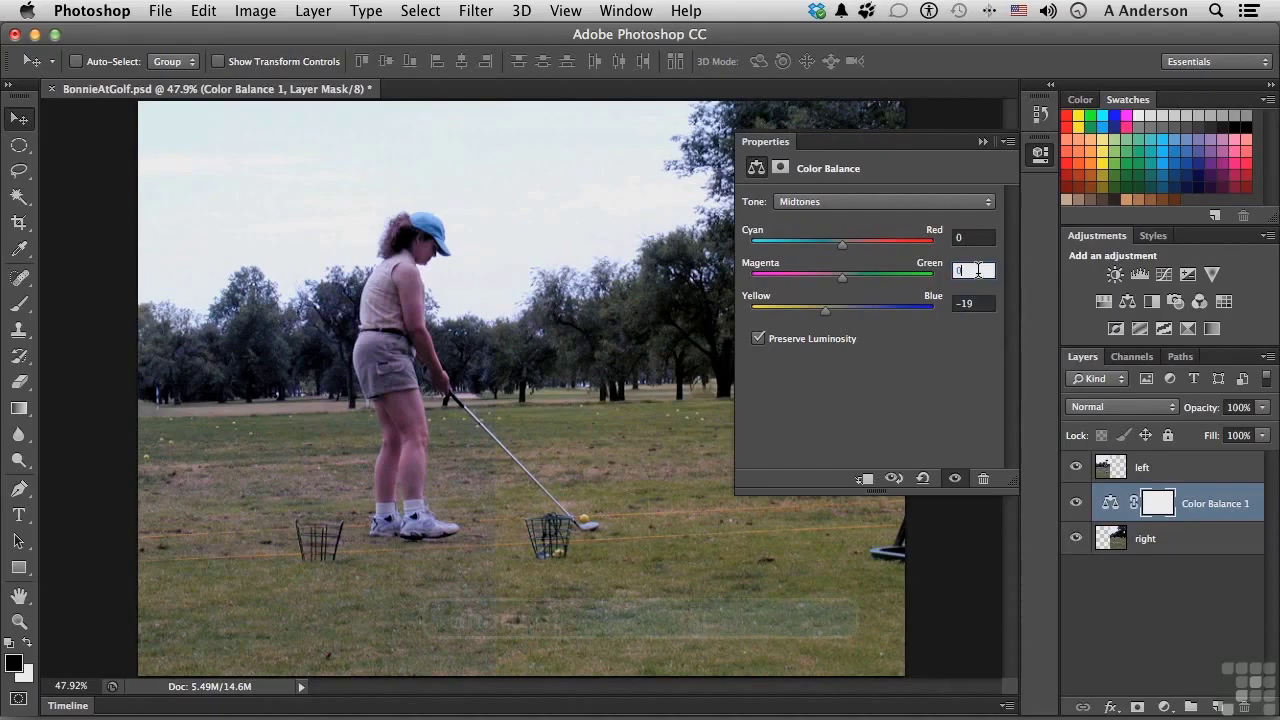
key("Up")
key("Up")
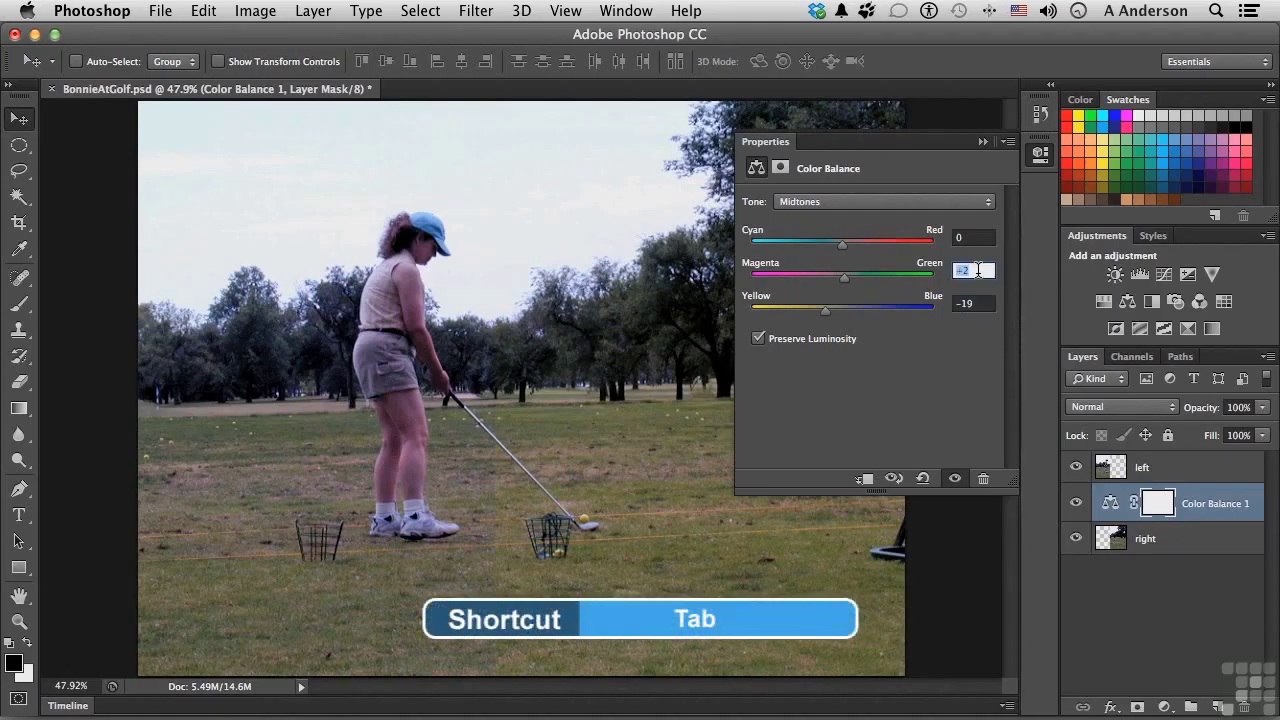
key("shift+Up")
key("Up")
key("Up")
key("Up")
key("Up")
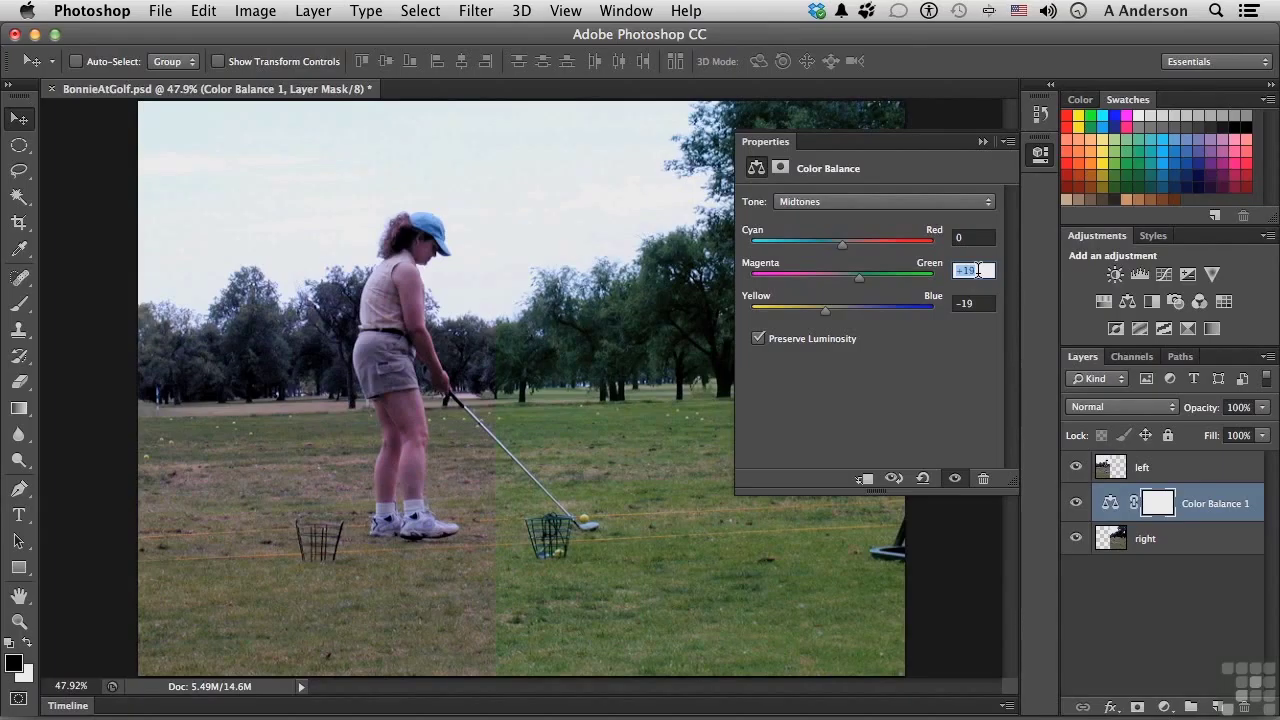
For the Highlights tone range, set the Yellow–Blue balance to -4 and the Magenta–Green balance to +3.
left_click(939, 202)
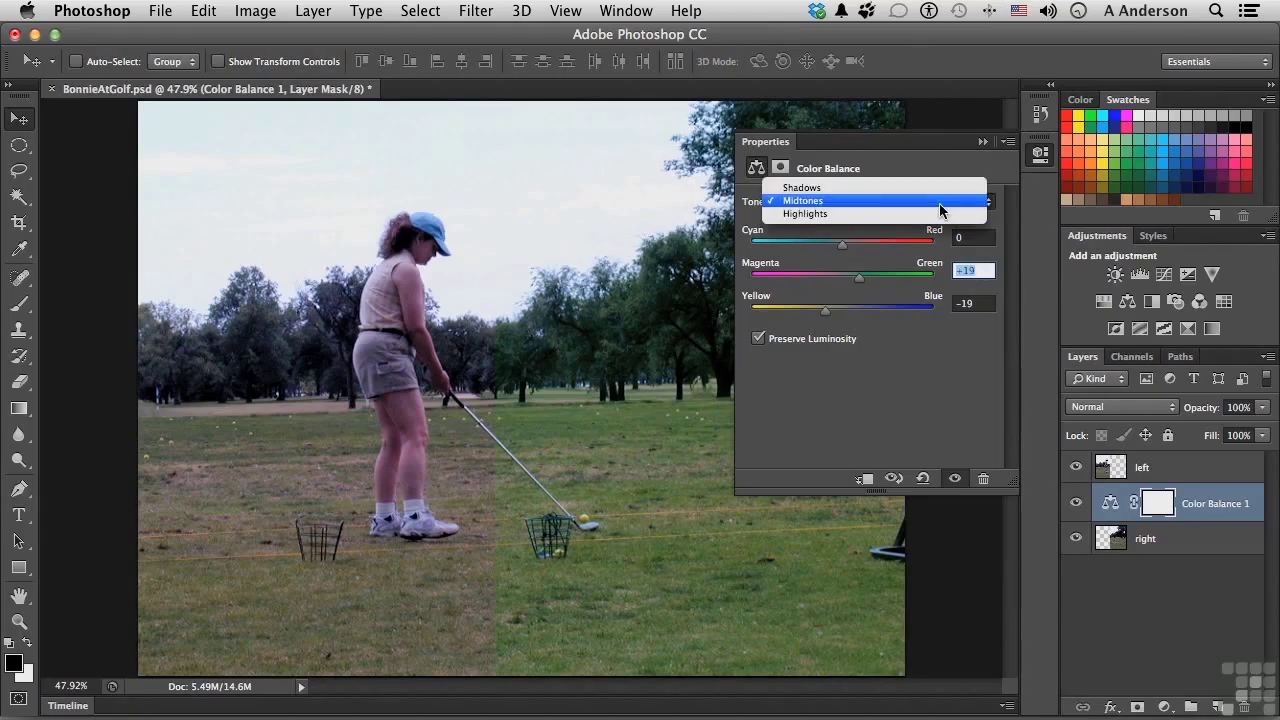
left_click(939, 214)
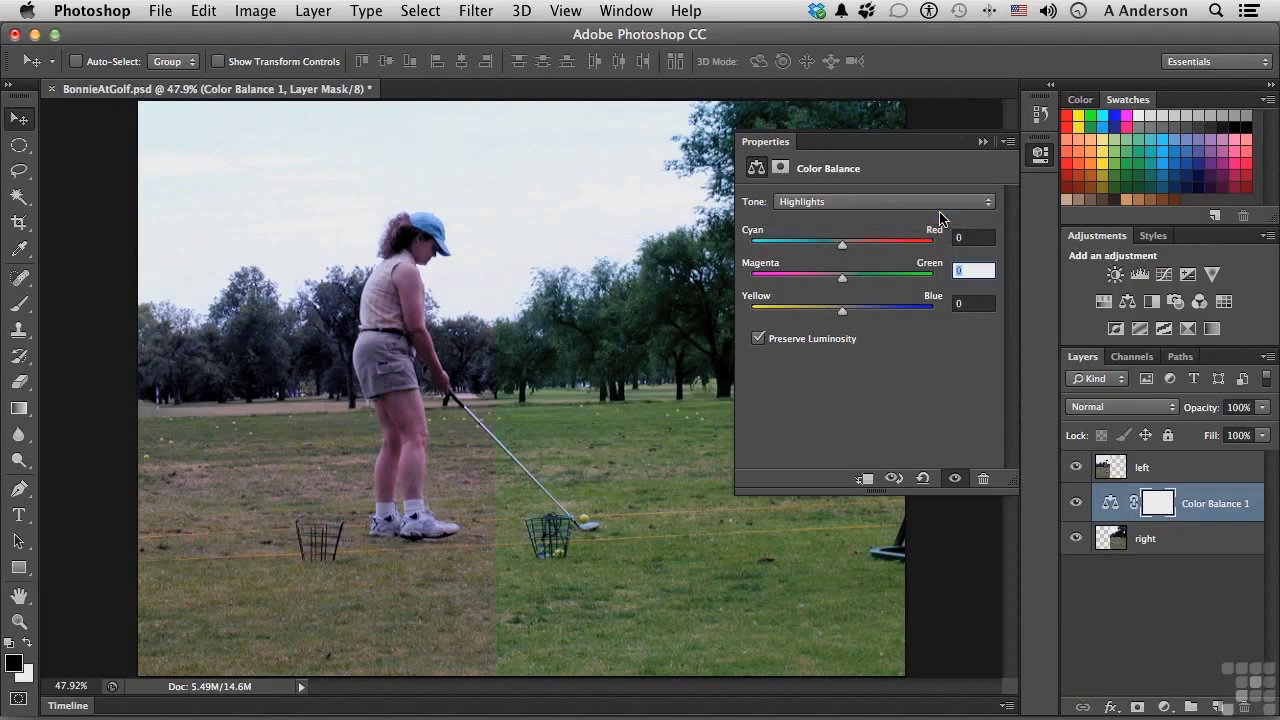
left_click(981, 300)
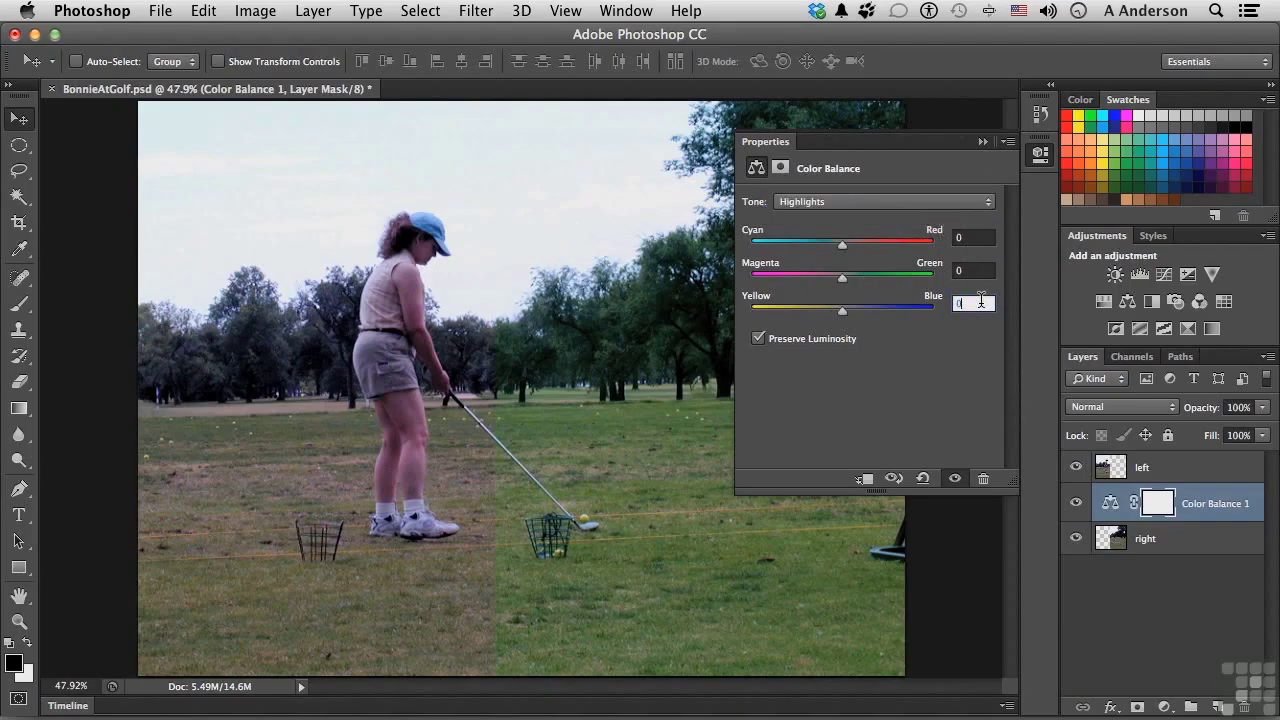
key("Down")
key("Down")
key("Down")
key("Down")
left_click(975, 268)
key("Up")
key("Up")
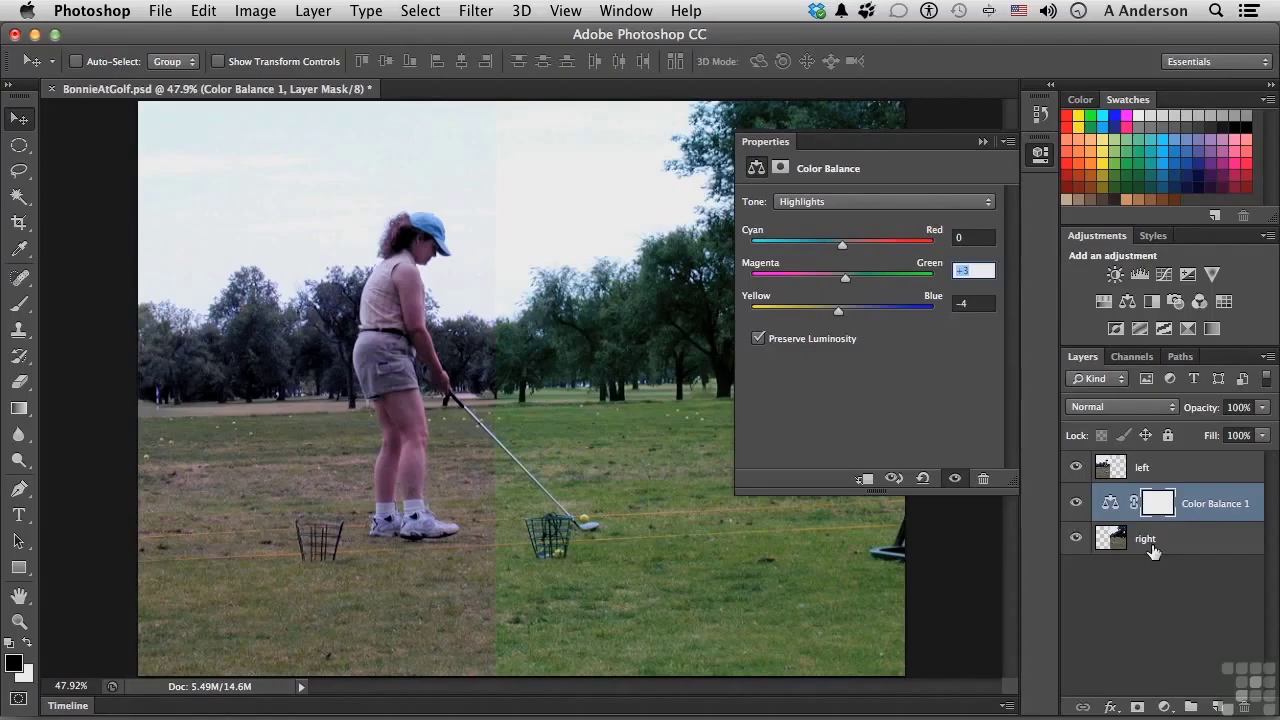
Collapse the adjustment's properties and move the Color Balance layer above the left layer so it affects the whole photo.
left_click(983, 143)
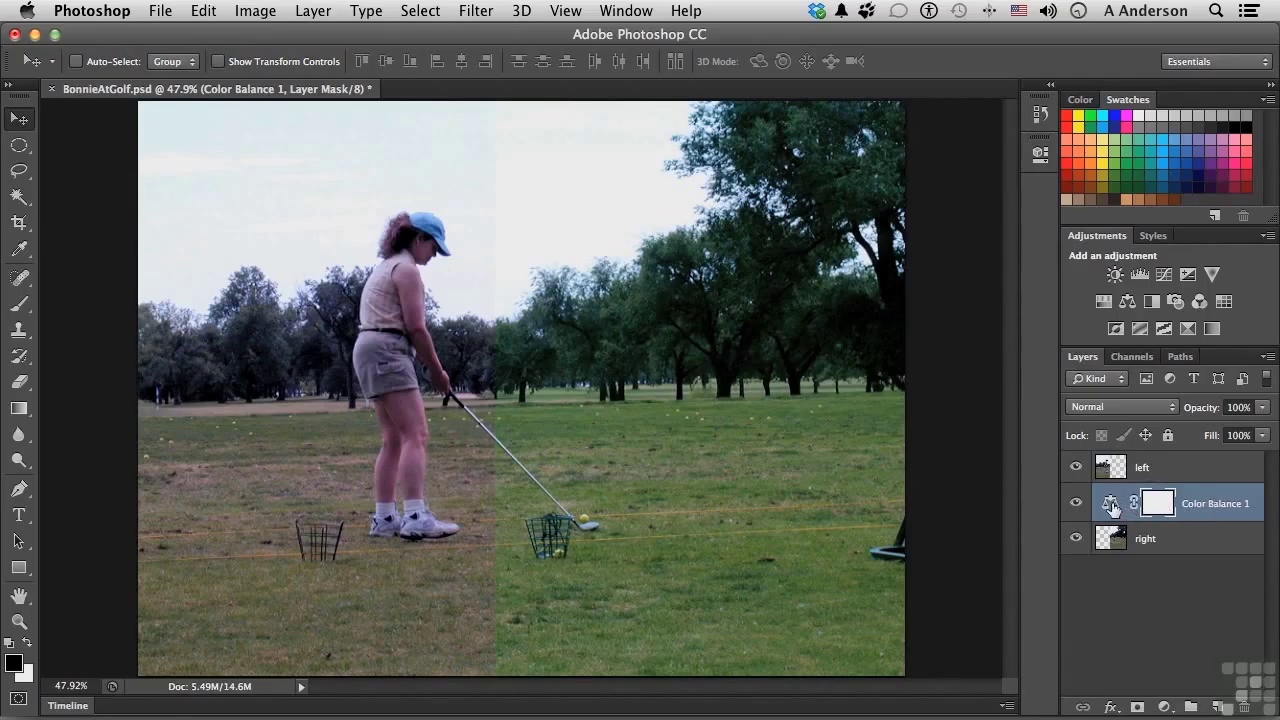
left_click_drag(1108, 508, 1111, 456)
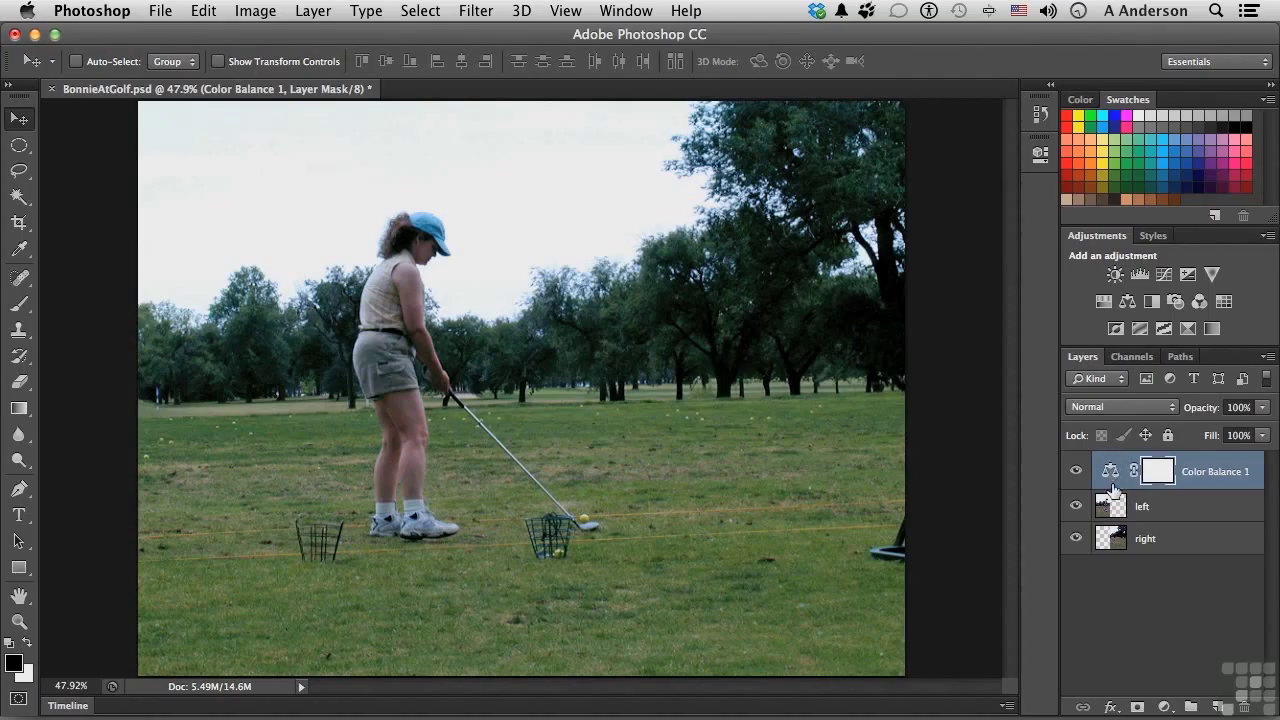
Toggle the Color Balance layer off and on to compare the photo before and after the correction.
left_click(1076, 472)
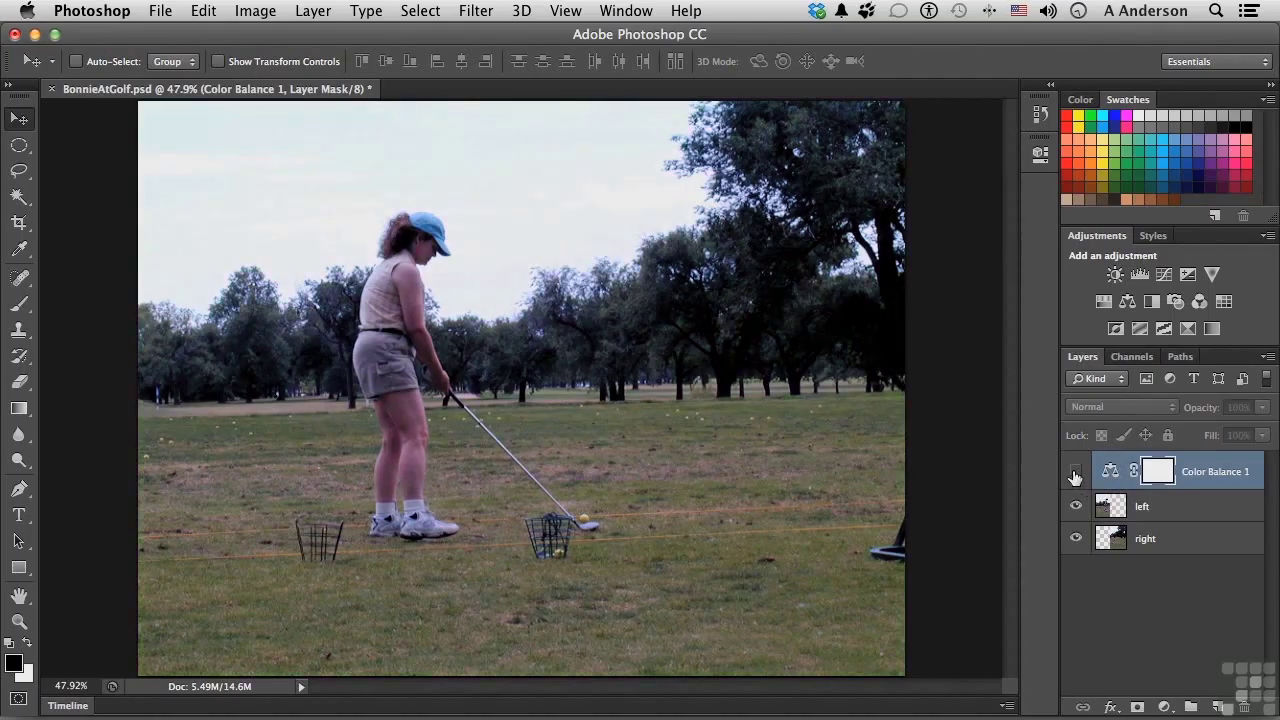
left_click(1076, 474)
left_click(1076, 474)
left_click(1076, 474)
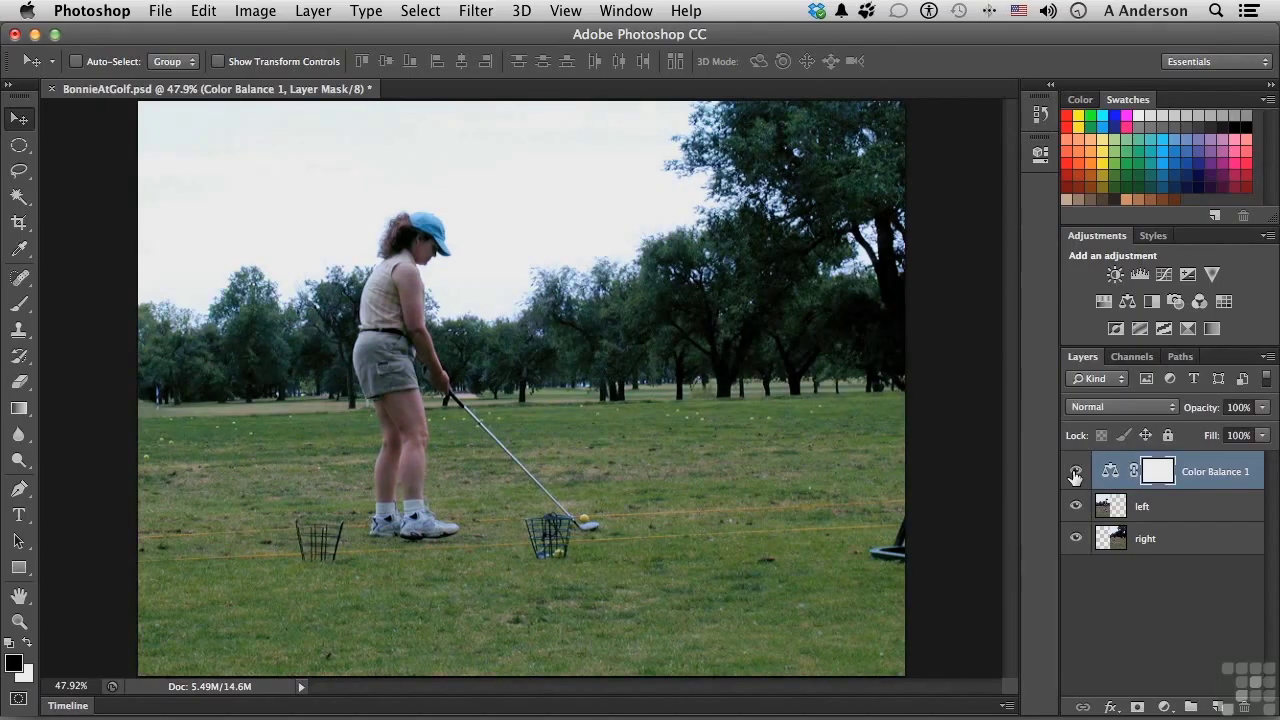